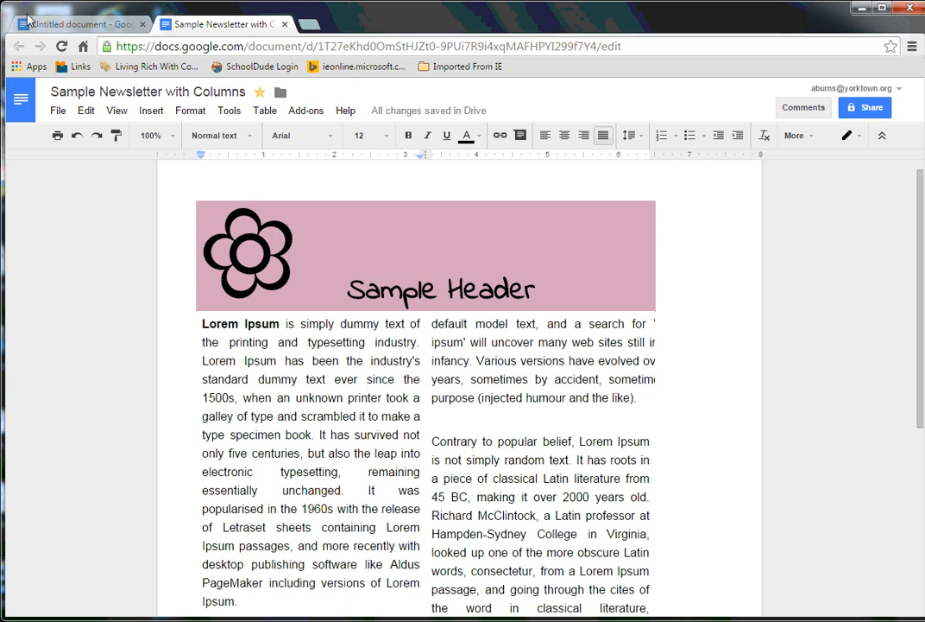
Switch to the untitled document and insert a table with two columns and two rows.
left_click(88, 26)
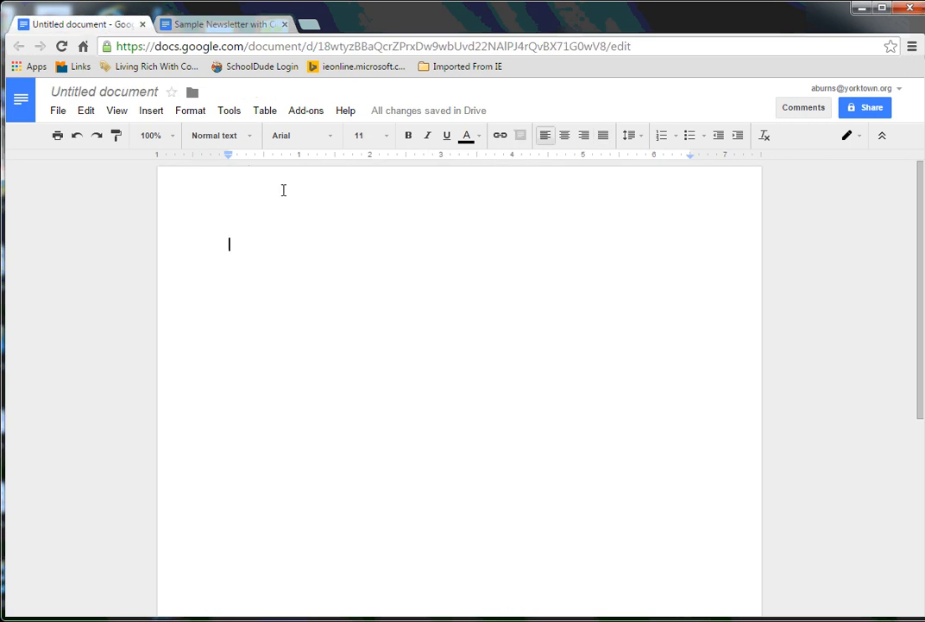
left_click(267, 111)
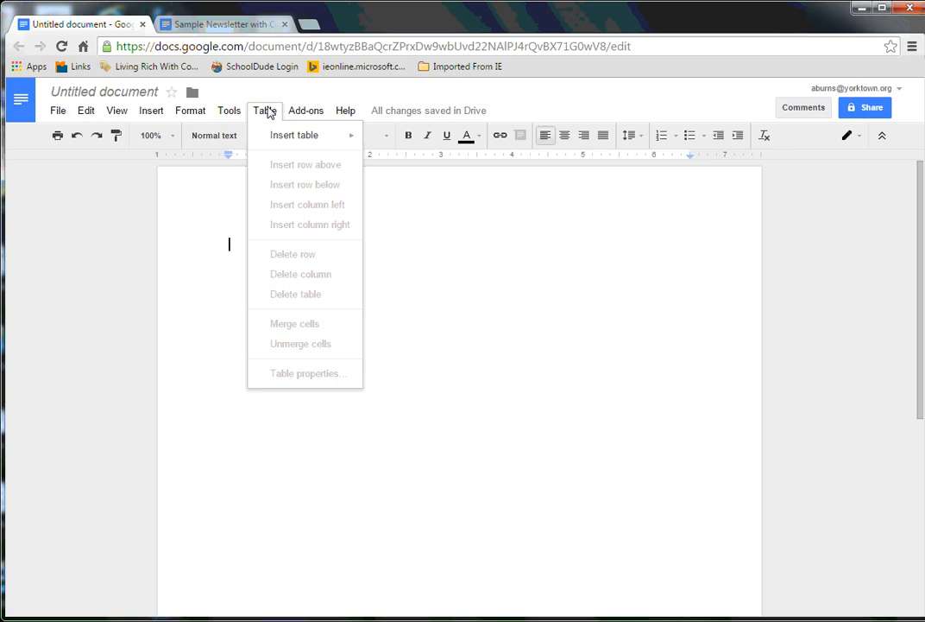
mouse_move(292, 140)
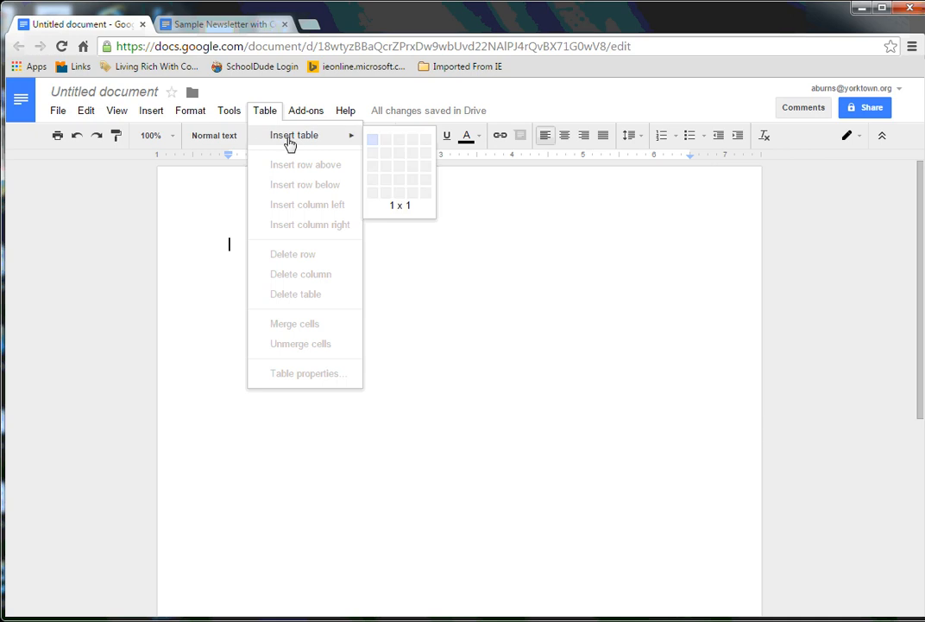
left_click(386, 157)
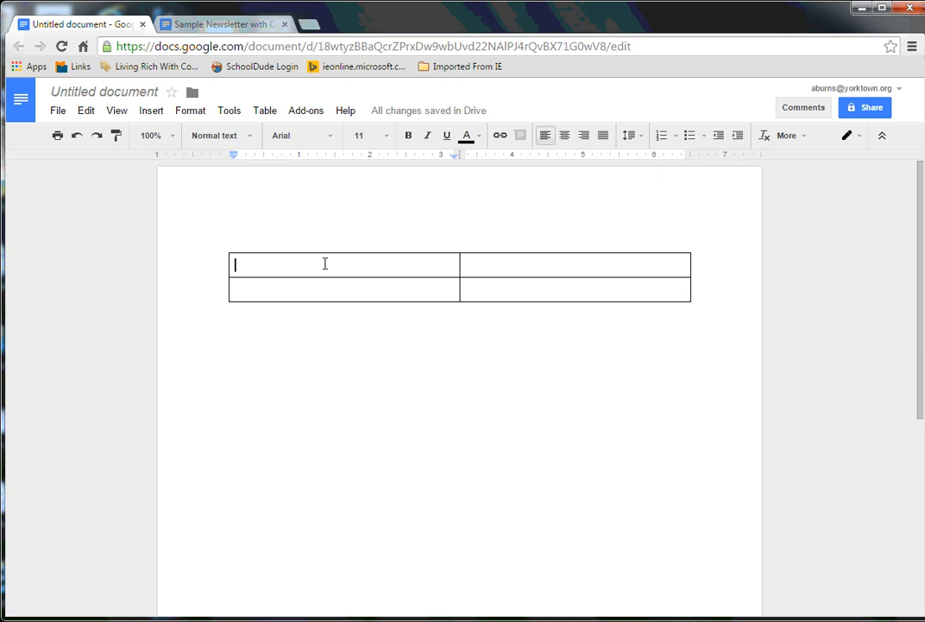
Merge the two cells of the table's top row into a single header cell.
left_click_drag(325, 263, 559, 270)
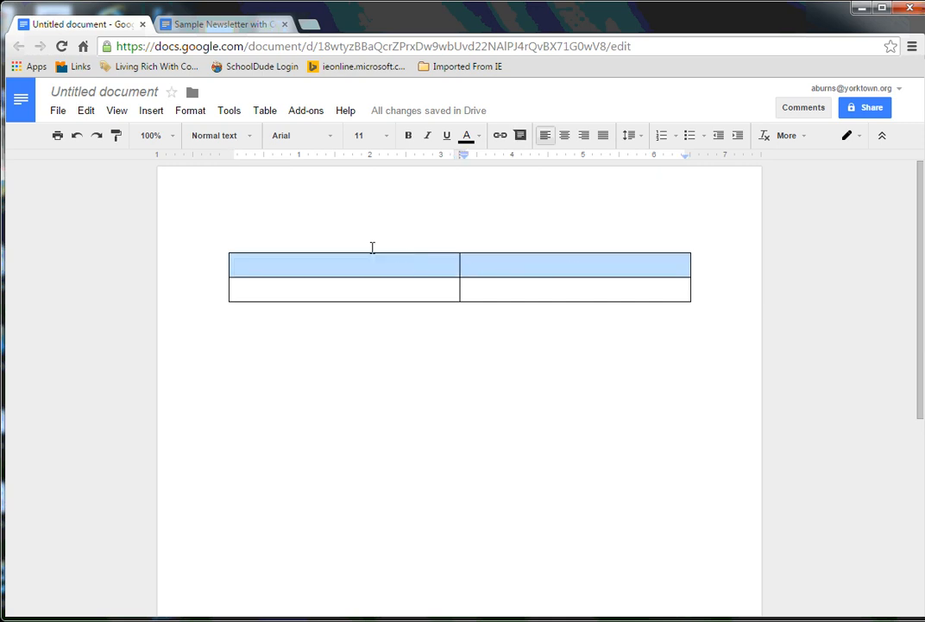
left_click(265, 112)
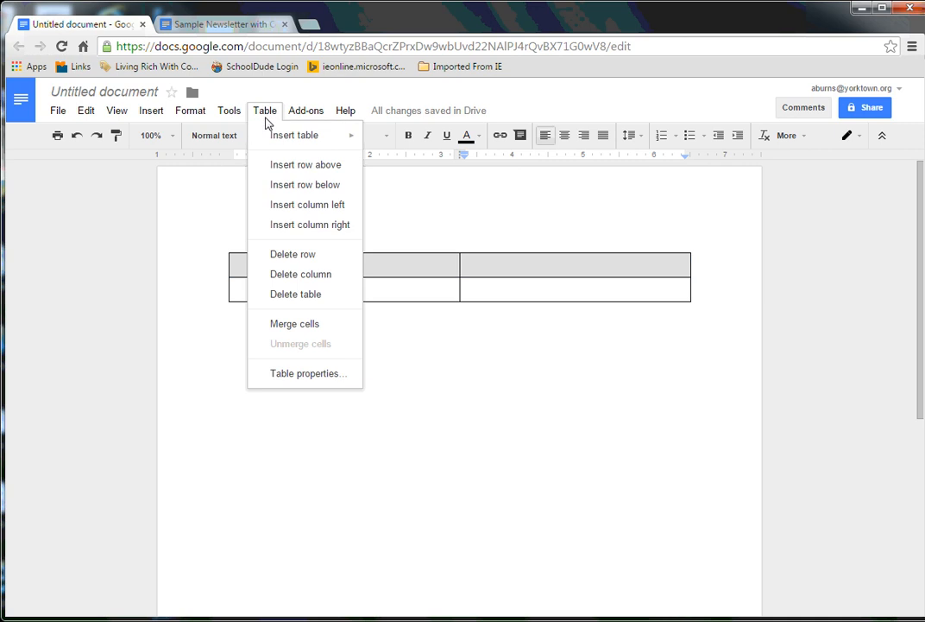
left_click(282, 323)
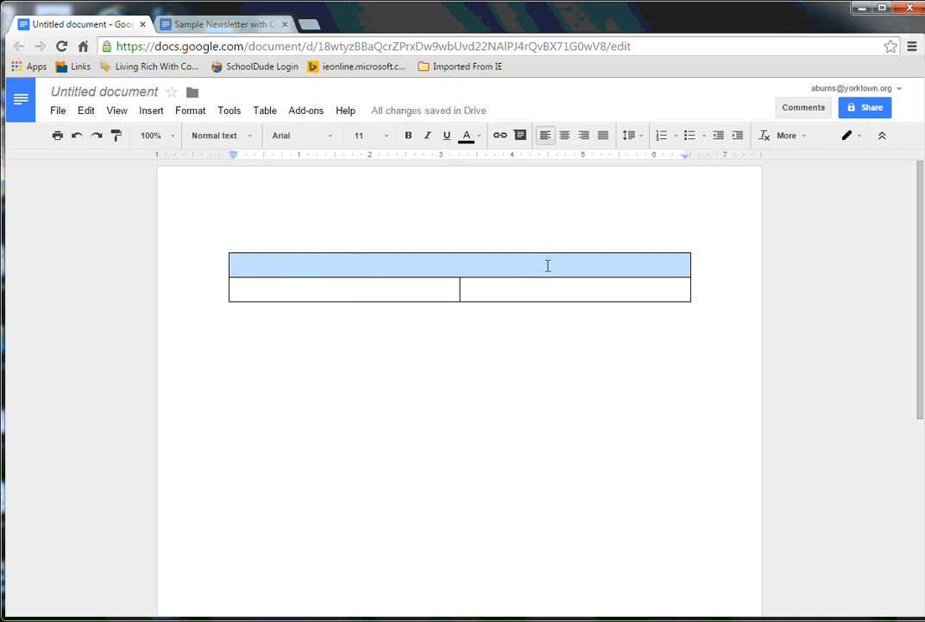
Paste the copied two-column newsletter text into the table's second row and check how it fills both columns.
left_click(407, 293)
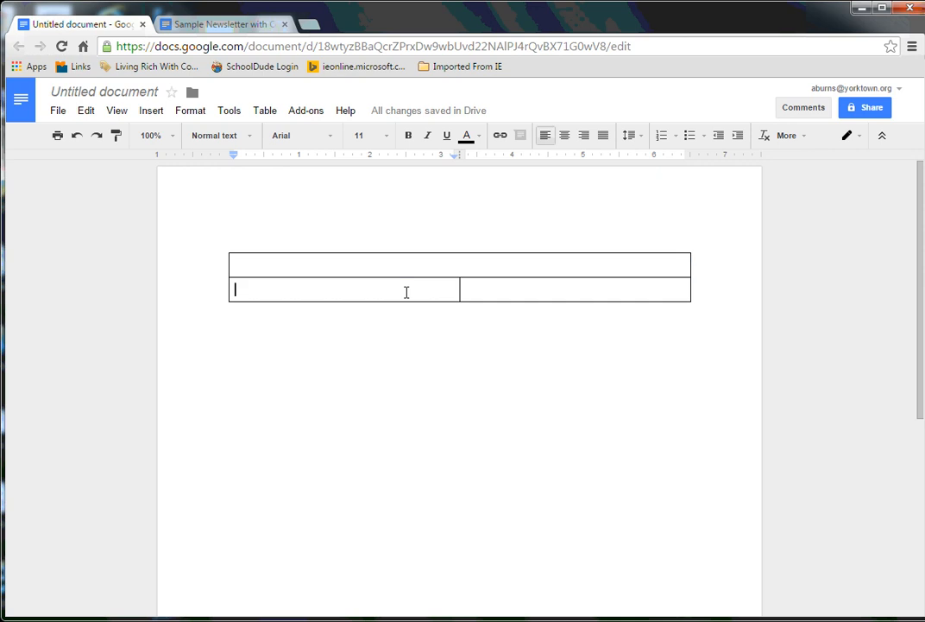
right_click(398, 290)
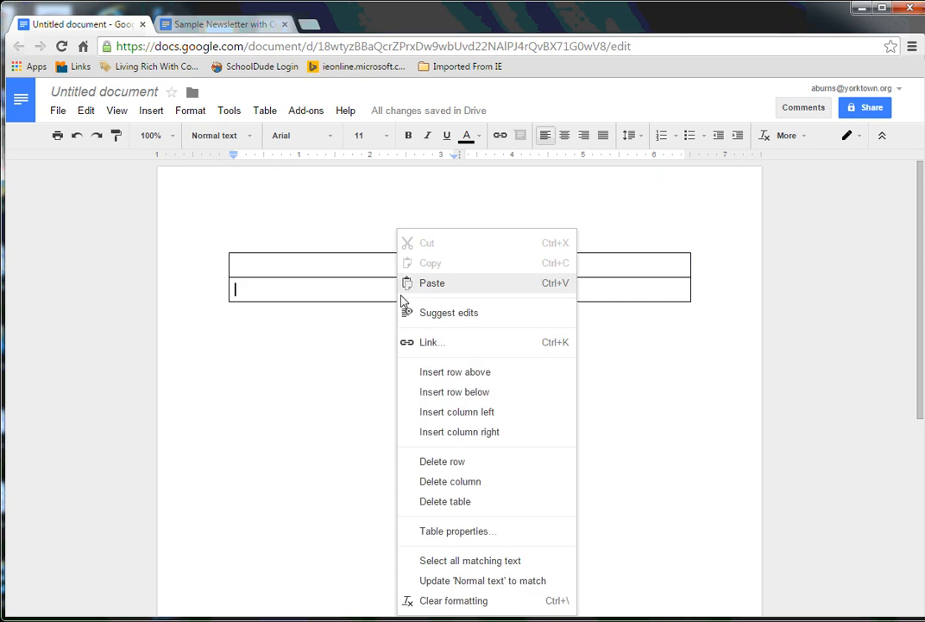
left_click(418, 286)
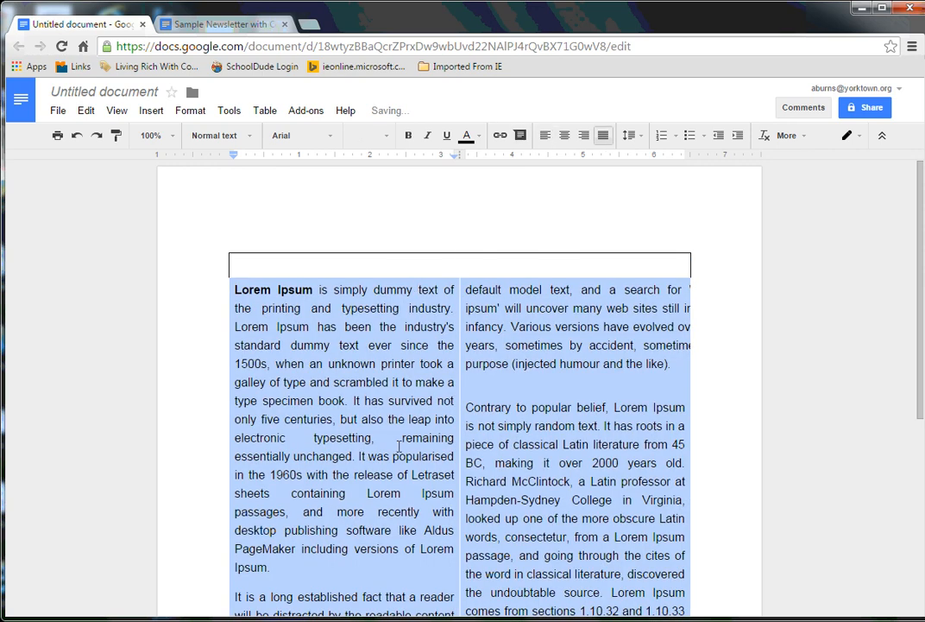
left_click(401, 423)
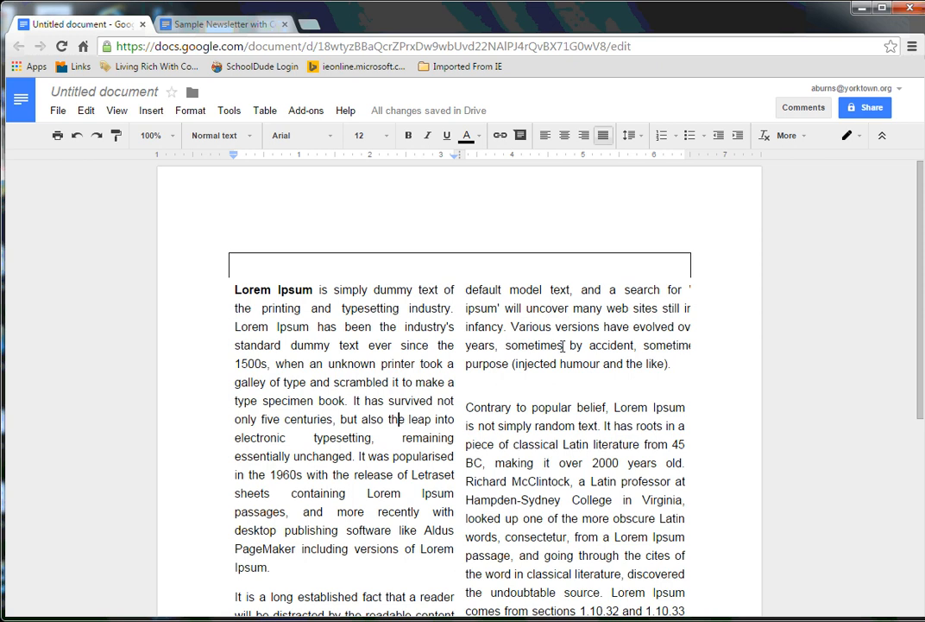
scroll(563, 345, "down", 4)
scroll(566, 363, "up", 3)
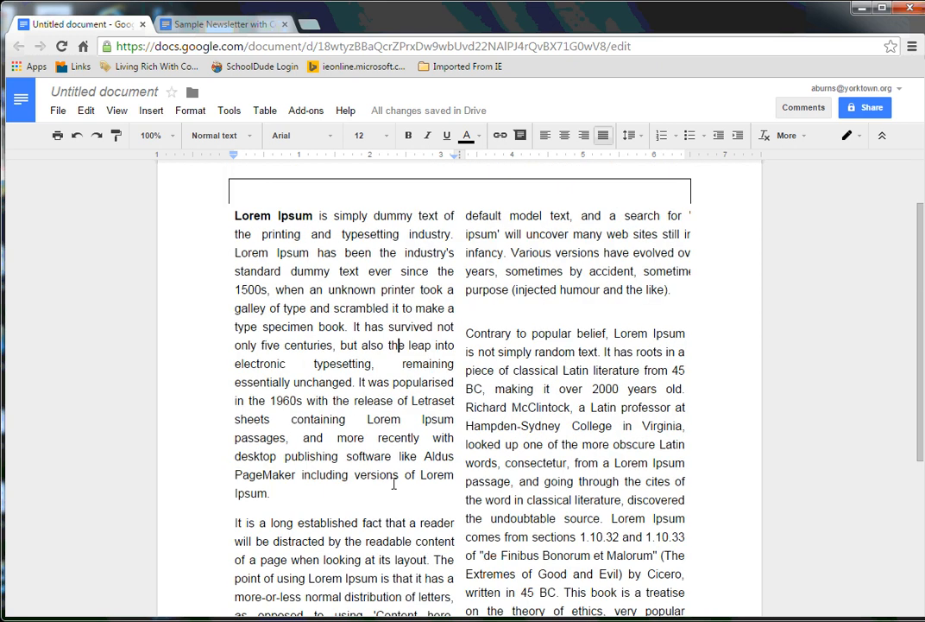
scroll(518, 483, "down", 3)
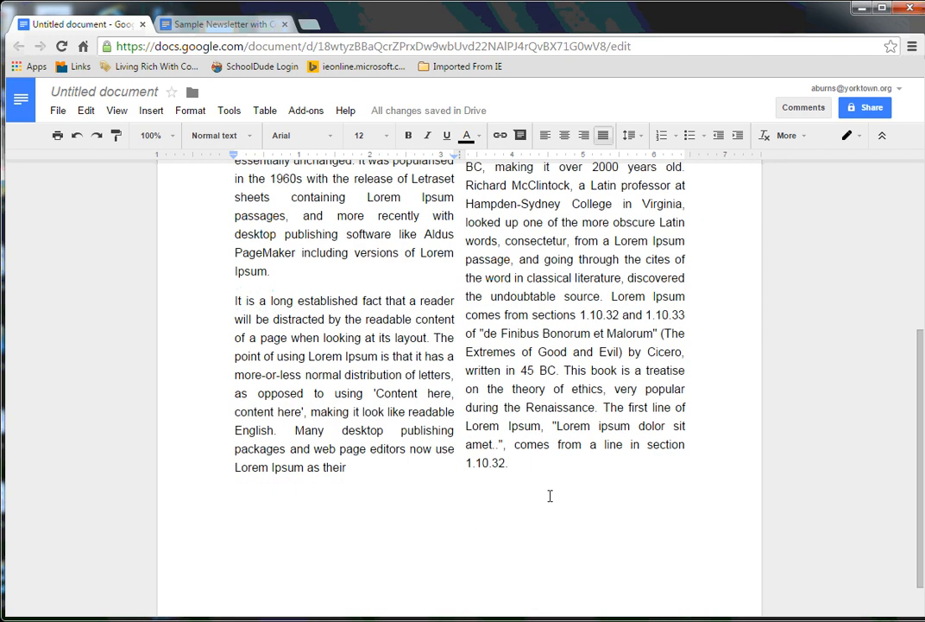
scroll(550, 496, "up", 2)
scroll(550, 494, "up", 2)
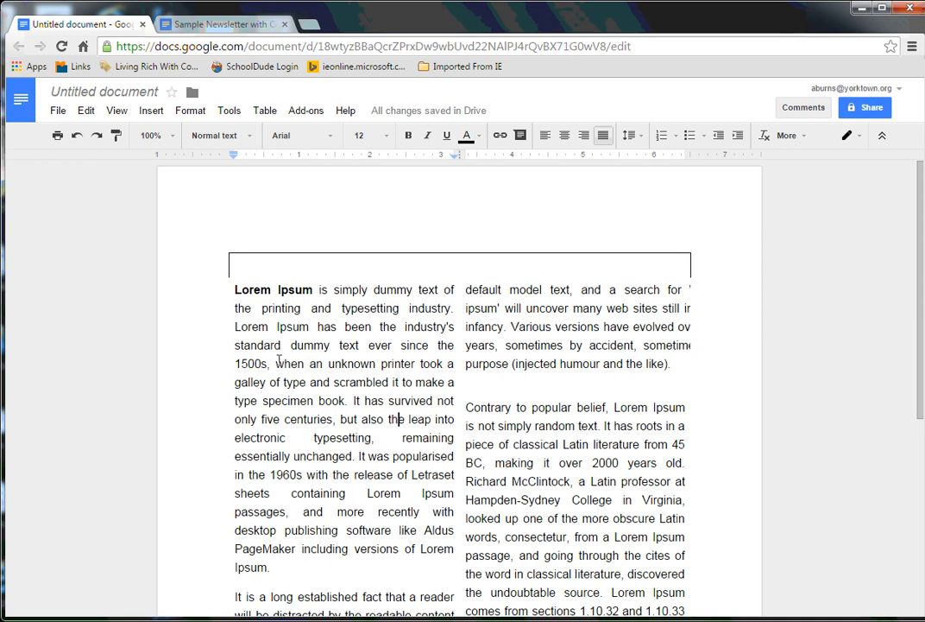
Give the merged header cell a pinkish-purple background and a border in the same color.
left_click(240, 268)
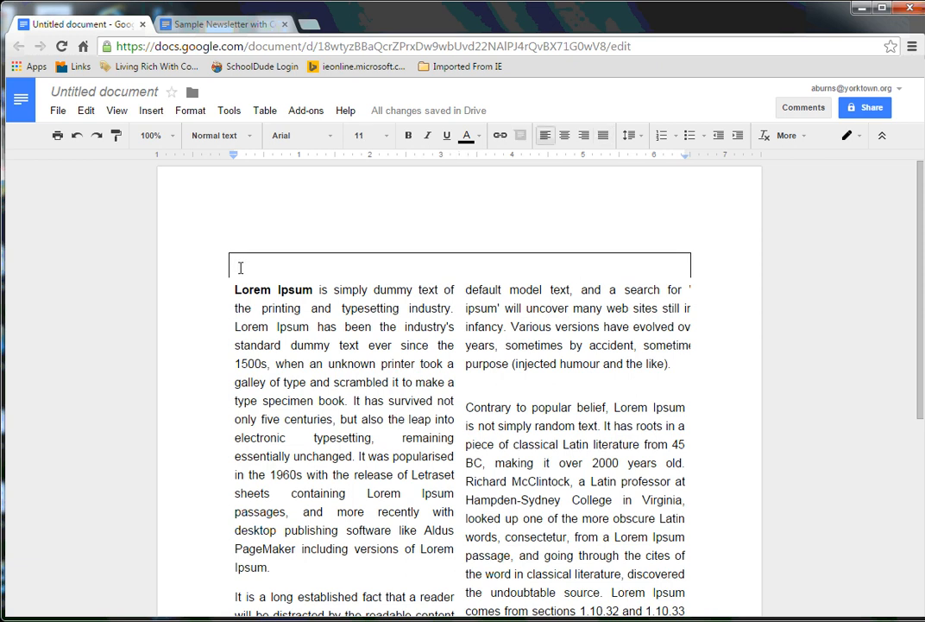
left_click(800, 138)
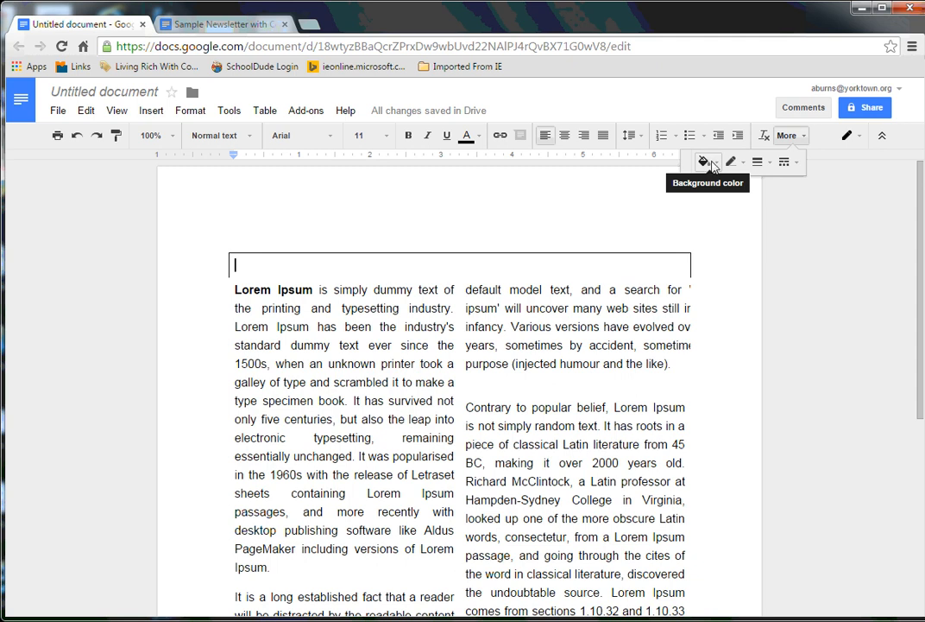
left_click(716, 165)
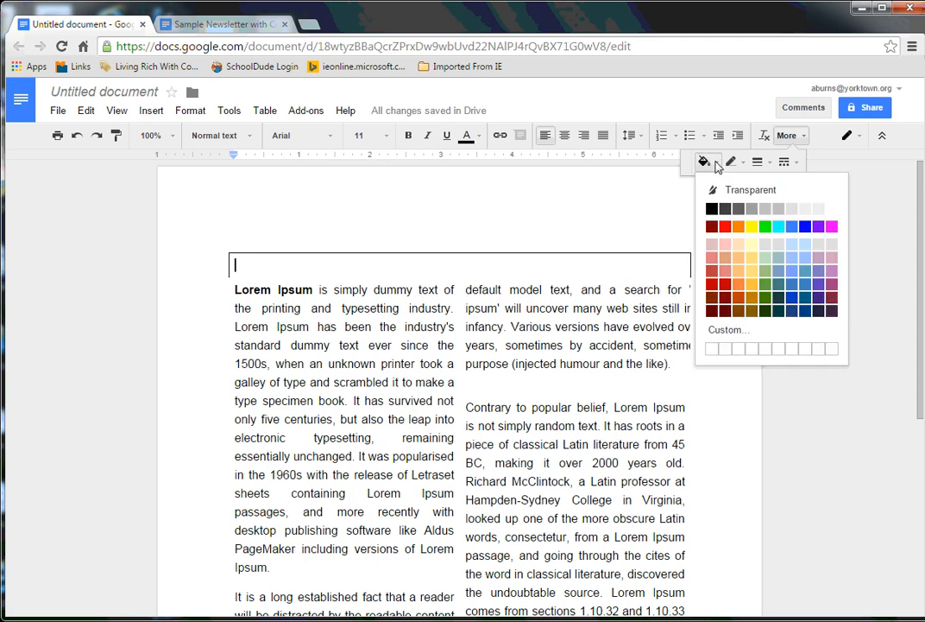
left_click(833, 273)
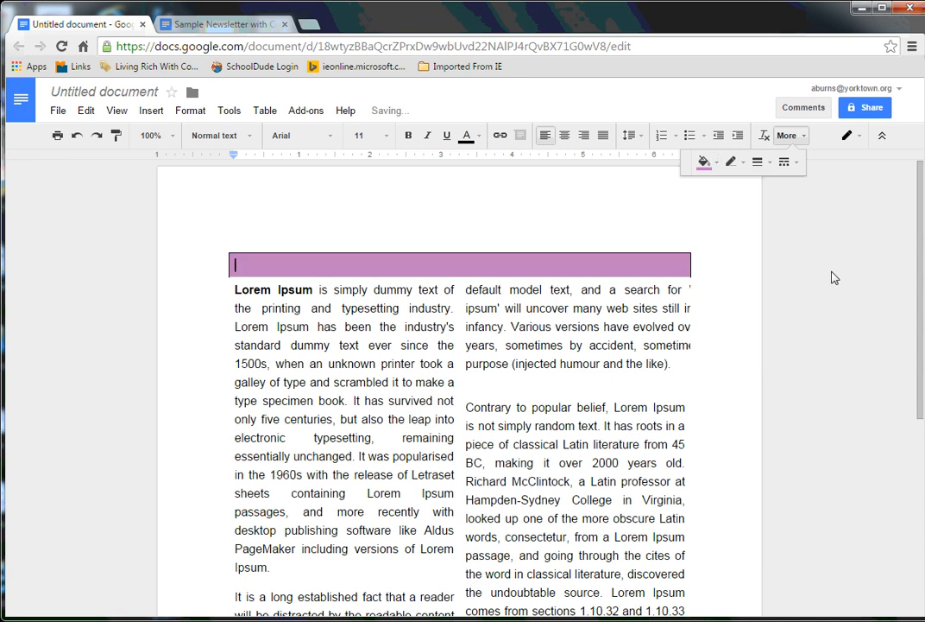
left_click(740, 164)
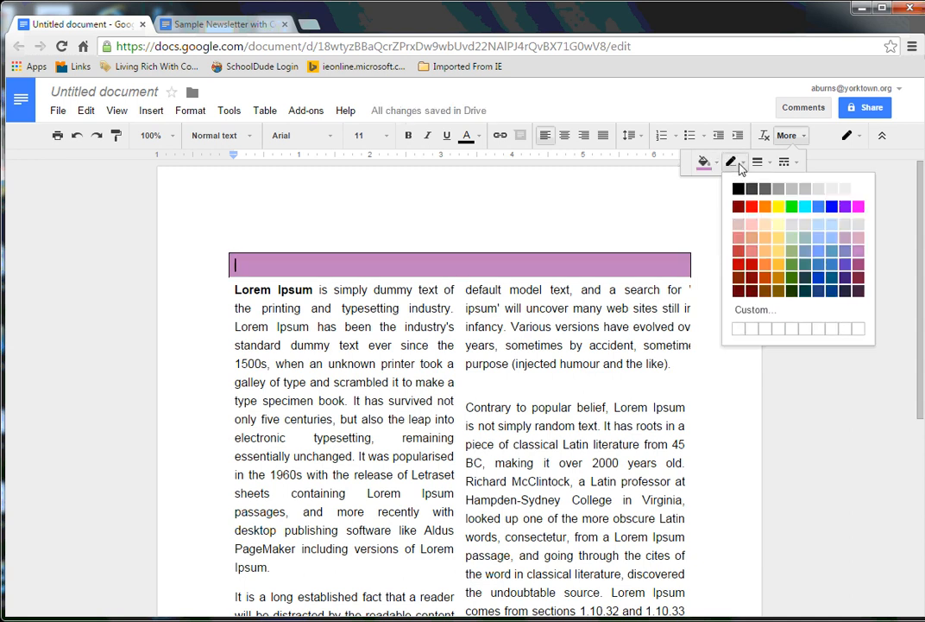
left_click(858, 255)
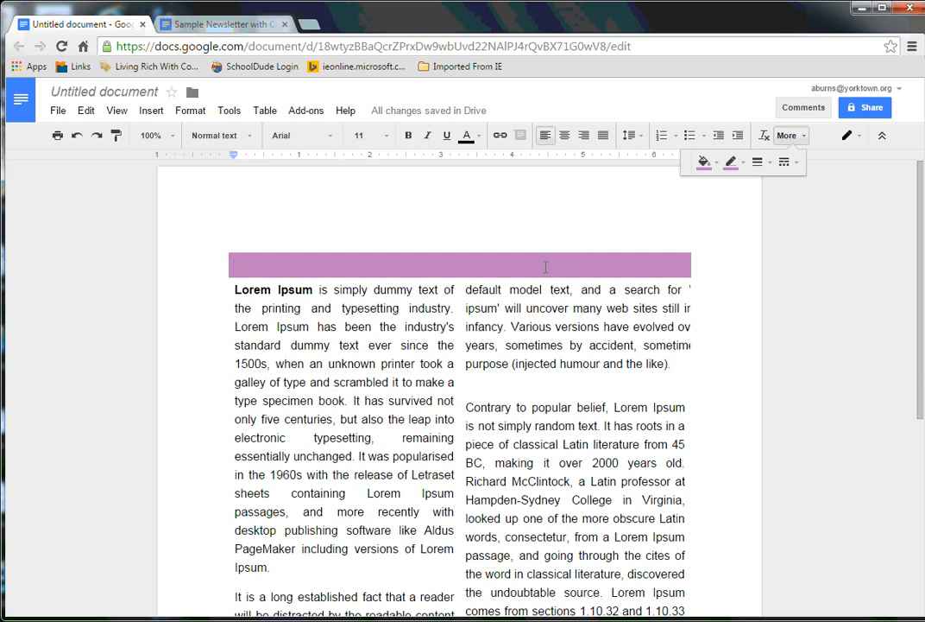
Insert the purple five-petal flower clip art from the "flower" image search into the header cell.
left_click(152, 115)
left_click(159, 136)
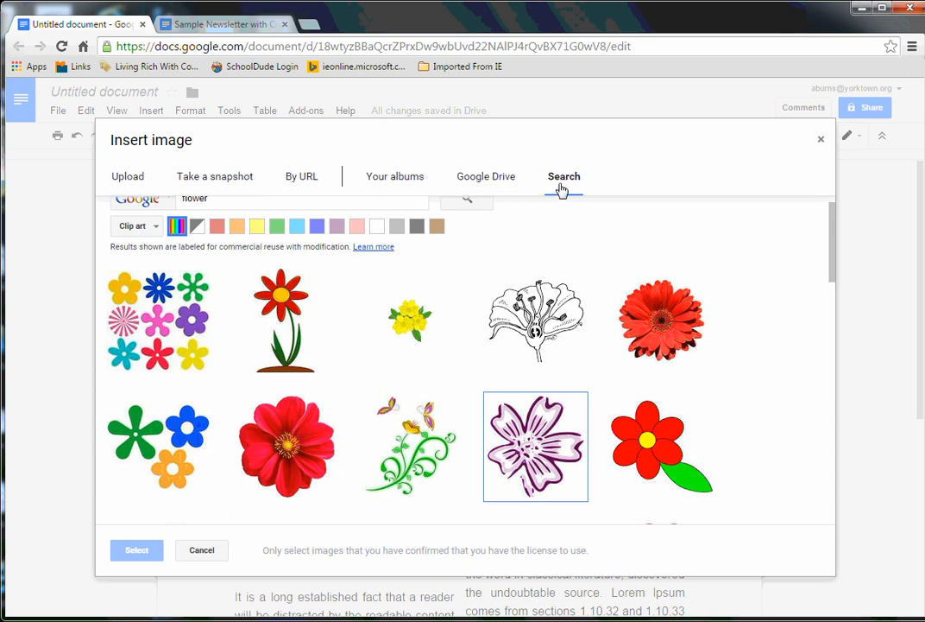
scroll(834, 258, "up", 1)
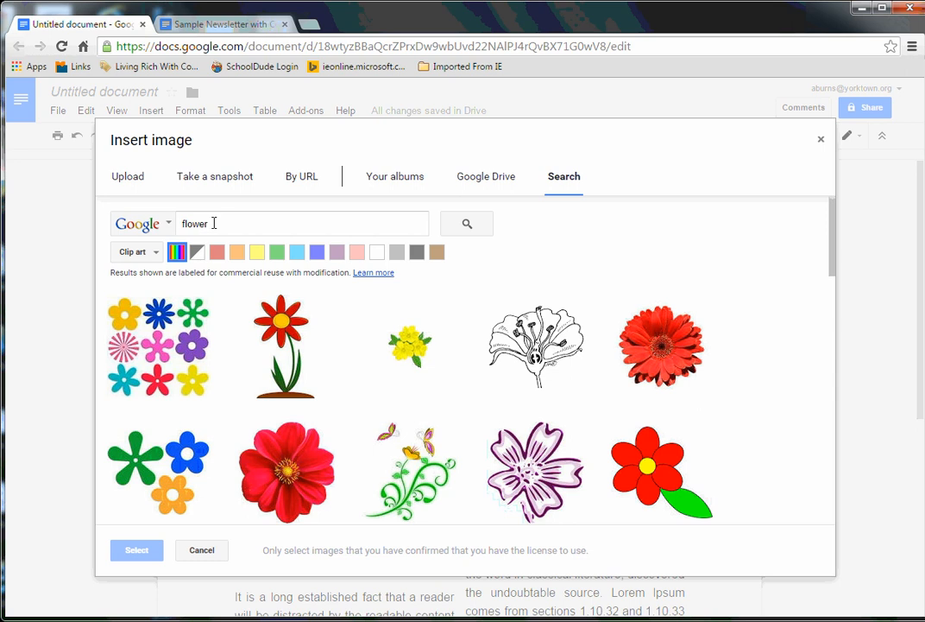
left_click(529, 464)
left_click(142, 552)
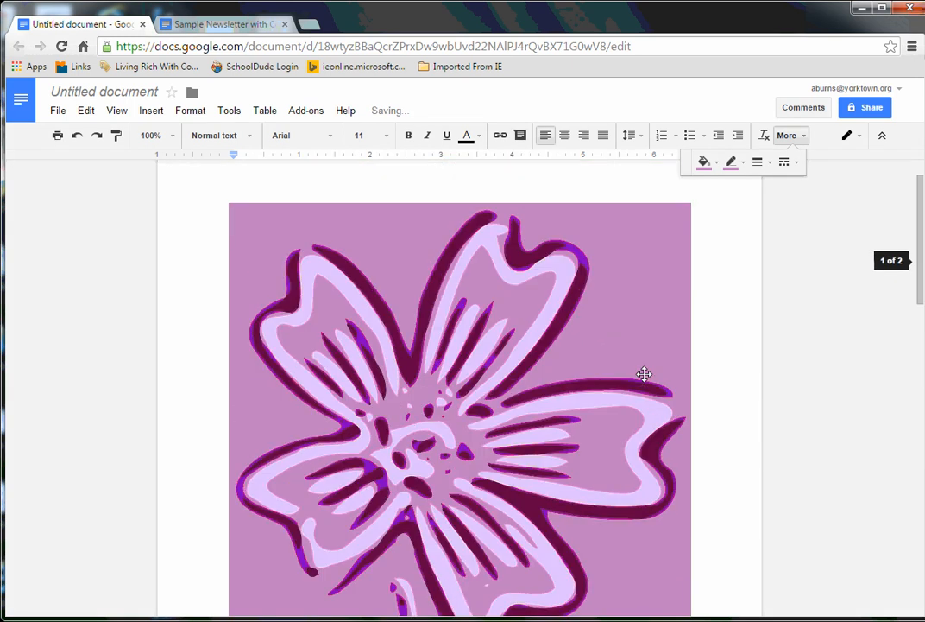
Shrink the flower image in the header cell proportionally to about 1.4 inches wide.
left_click(520, 381)
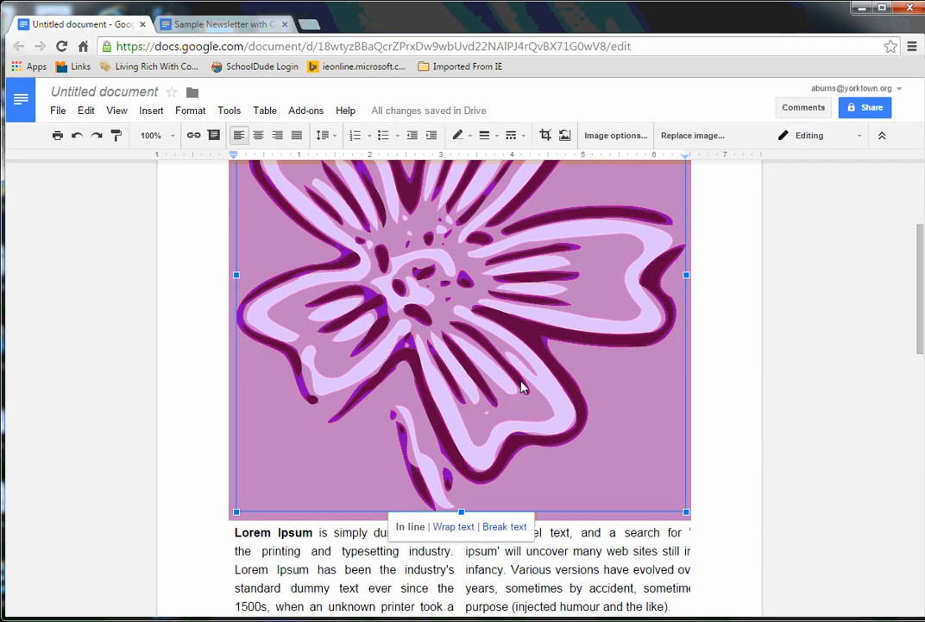
left_click_drag(682, 512, 338, 203)
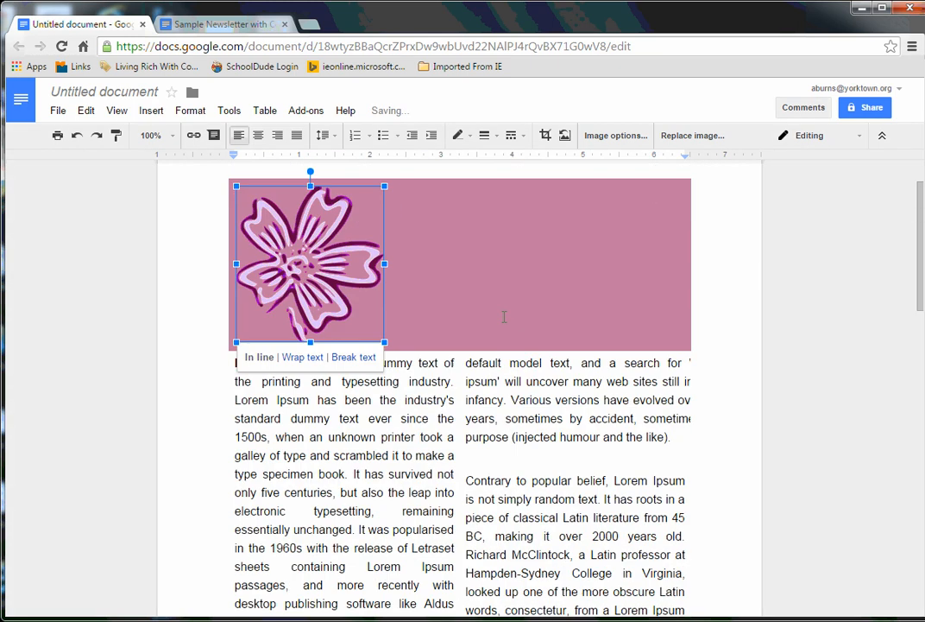
left_click_drag(378, 411, 362, 391)
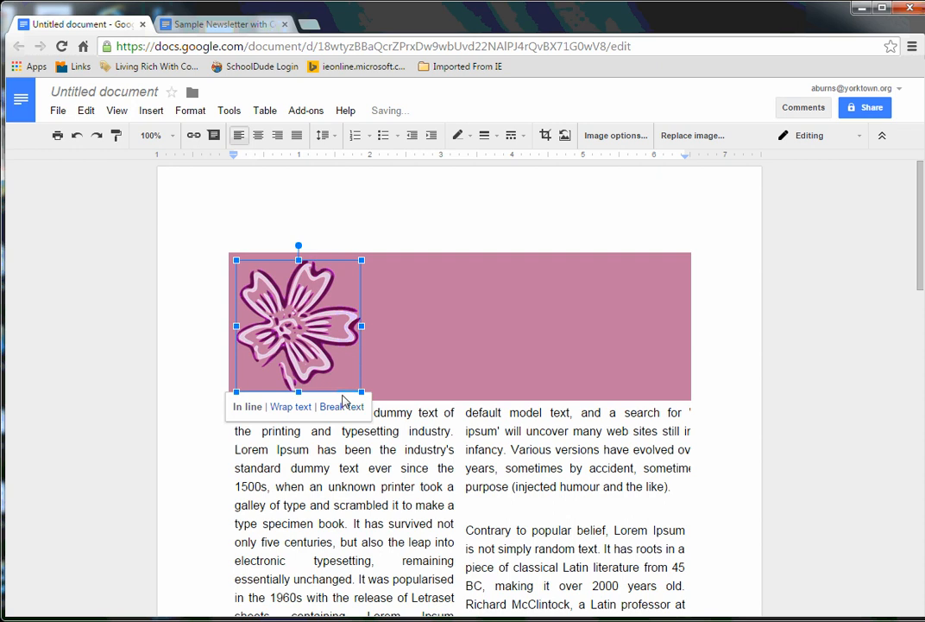
left_click_drag(361, 391, 337, 356)
Center the header cell's content and set the text after the flower to Bubblegum Sans, size 30.
left_click(378, 329)
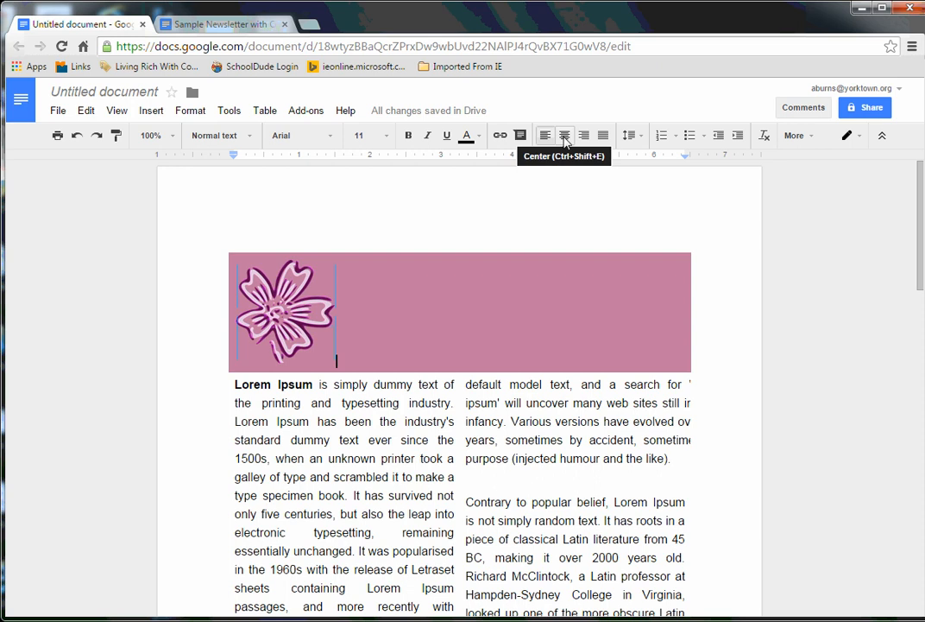
left_click(565, 137)
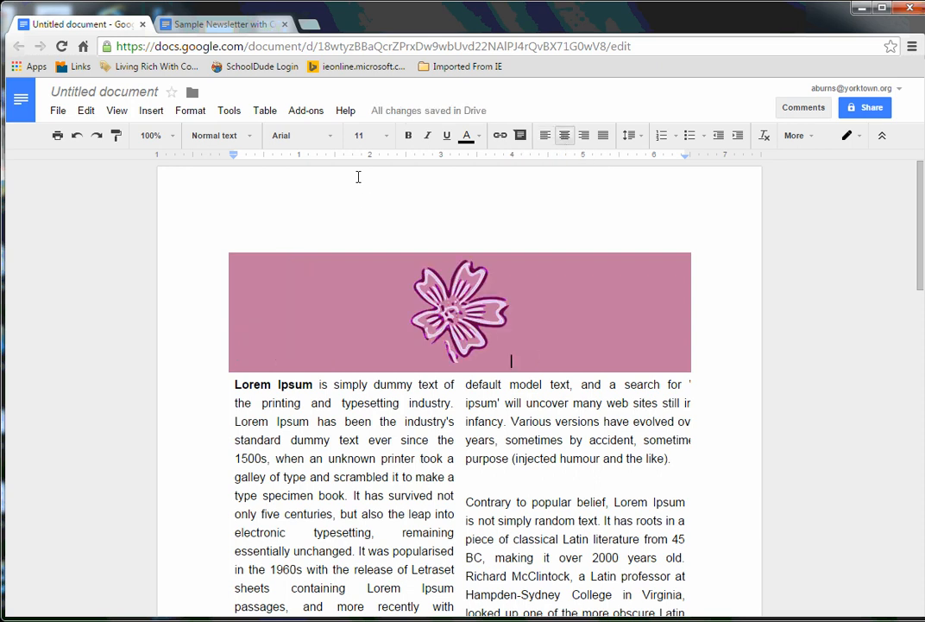
left_click(370, 135)
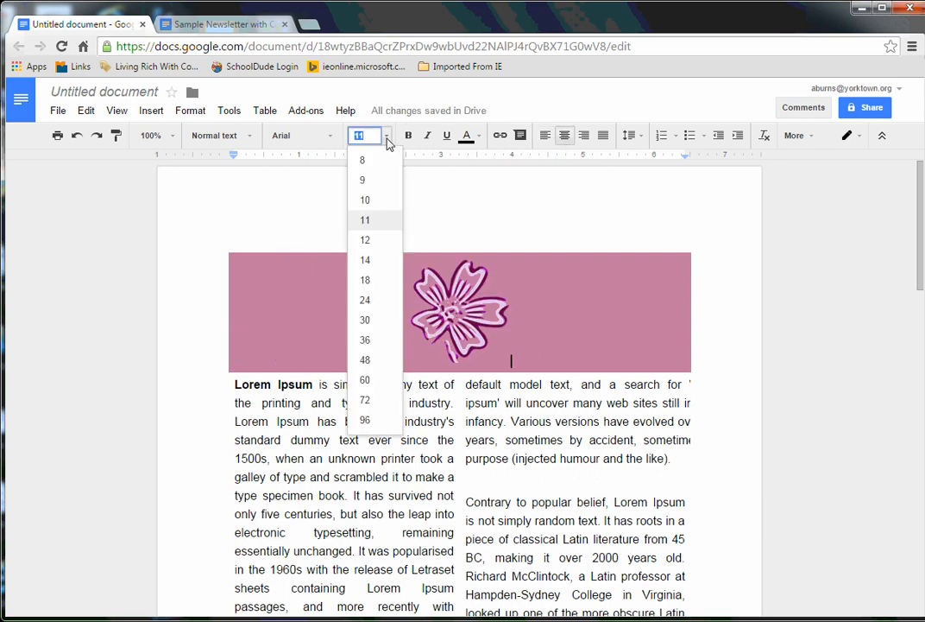
left_click(380, 320)
left_click(331, 138)
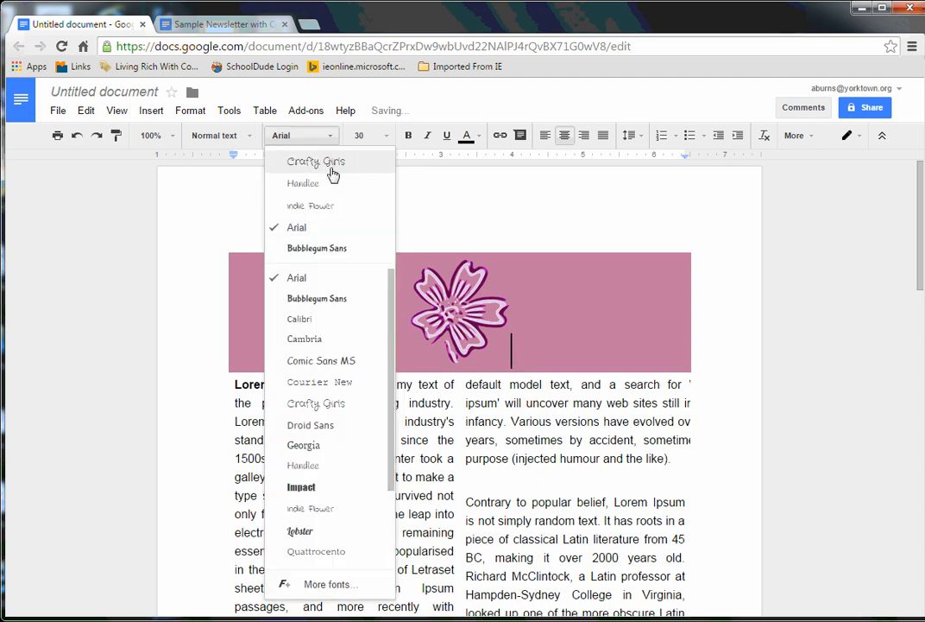
left_click(336, 248)
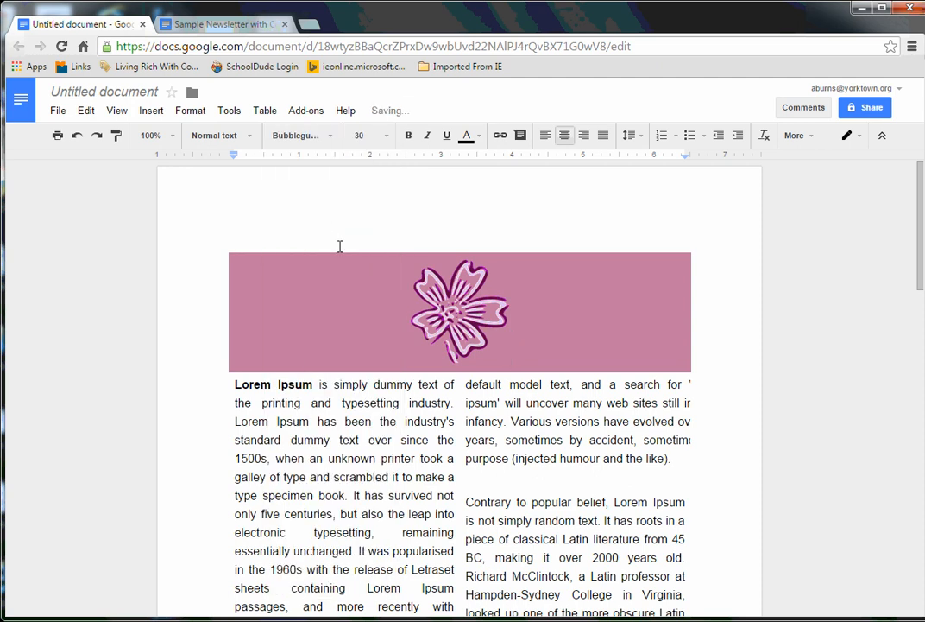
Enter the title "Sample Text" beside the flower and add some blank space between the image and the title.
type("Sam")
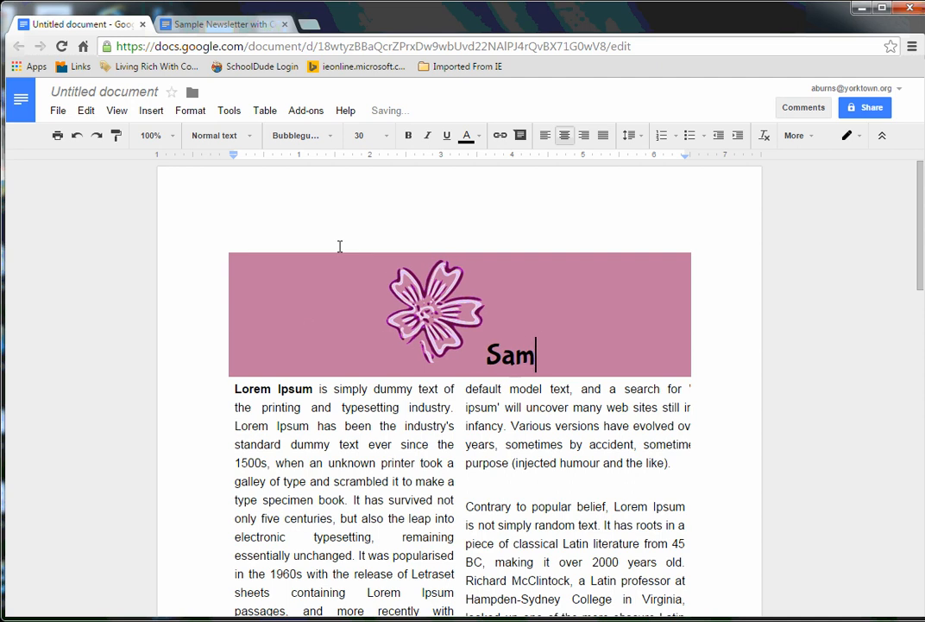
type("ple T")
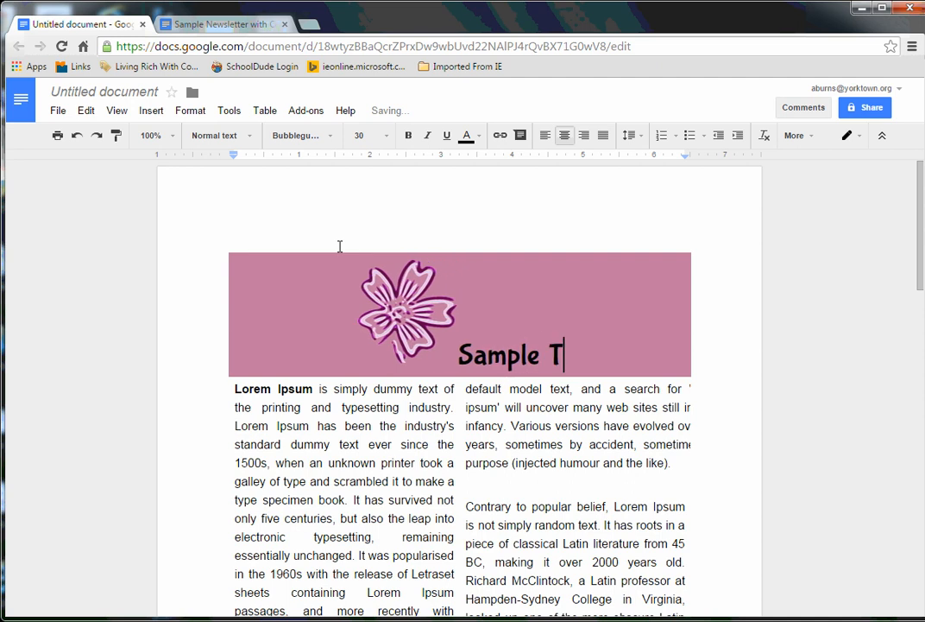
type("ext")
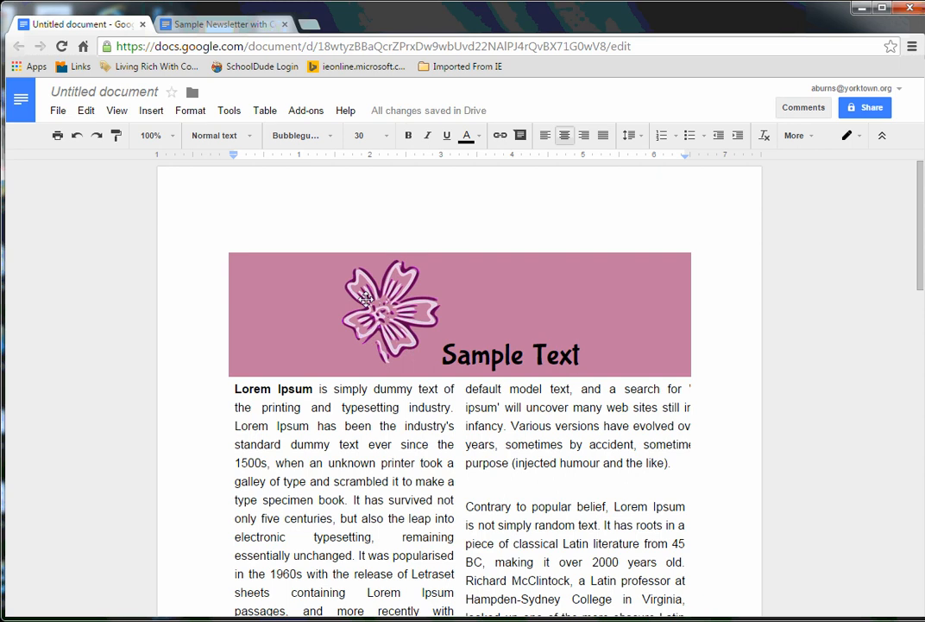
left_click(443, 364)
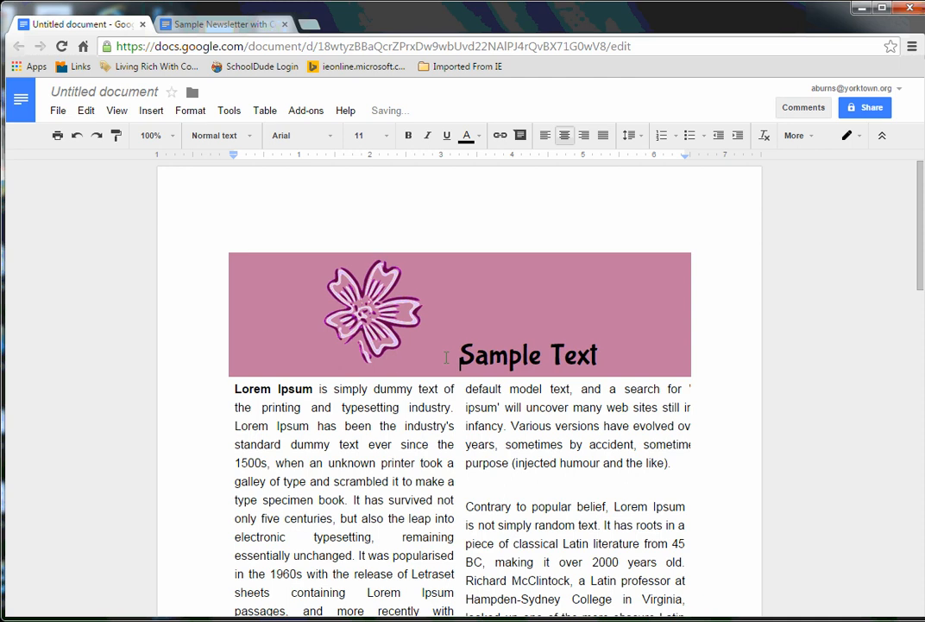
Enlarge the "Sample Text" title in the header cell to font size 48.
left_click_drag(645, 354, 455, 342)
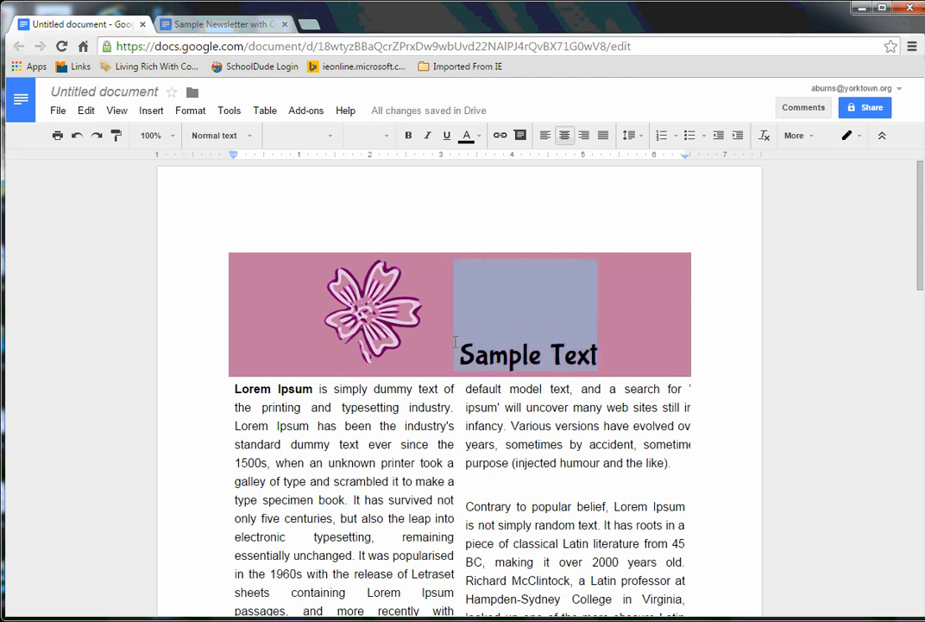
left_click(384, 137)
left_click(366, 359)
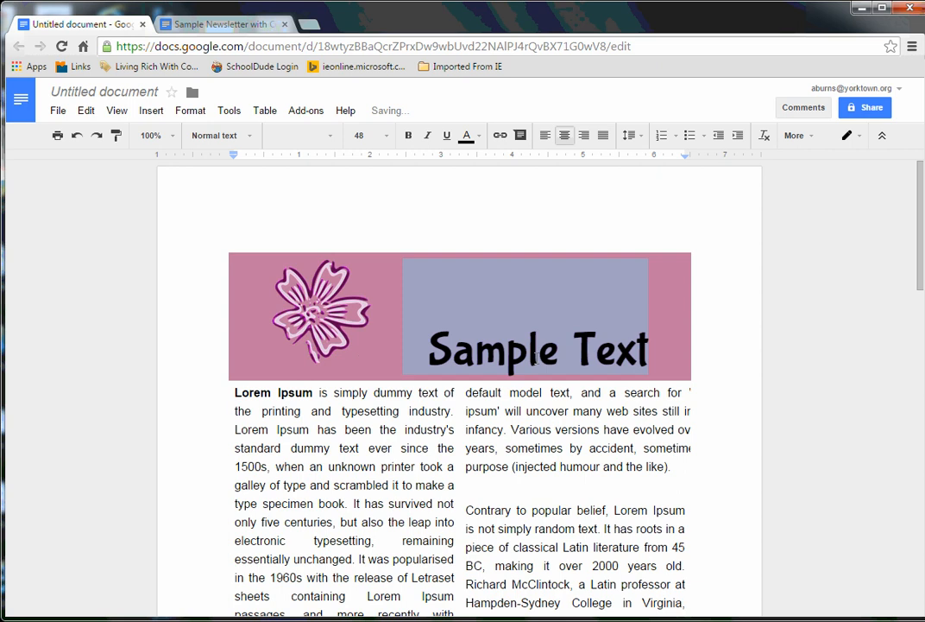
left_click(449, 299)
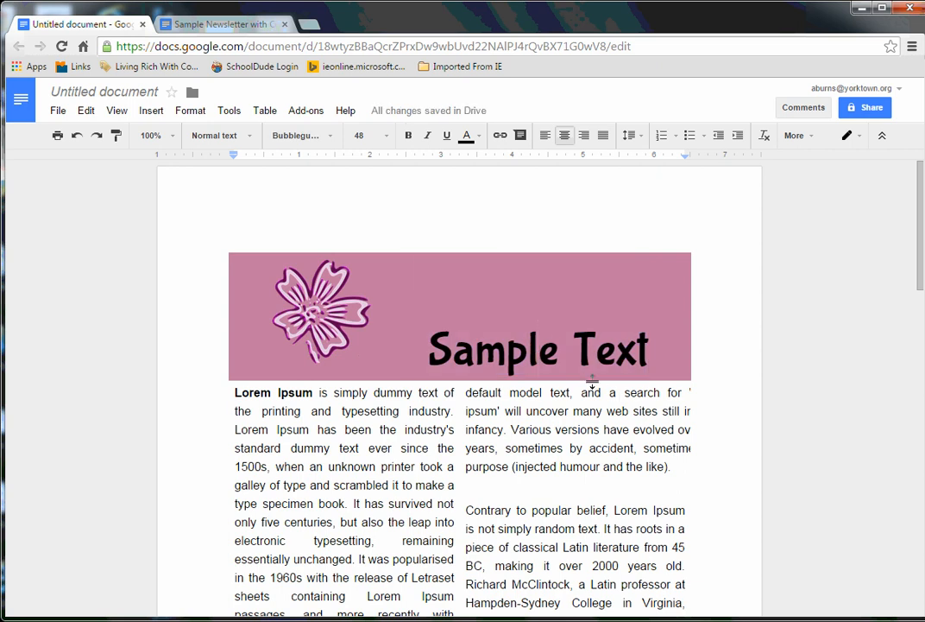
Set the page's top and bottom margins to 0.5 inches so the newsletter text fits on one page.
scroll(572, 374, "down", 1)
scroll(571, 374, "down", 2)
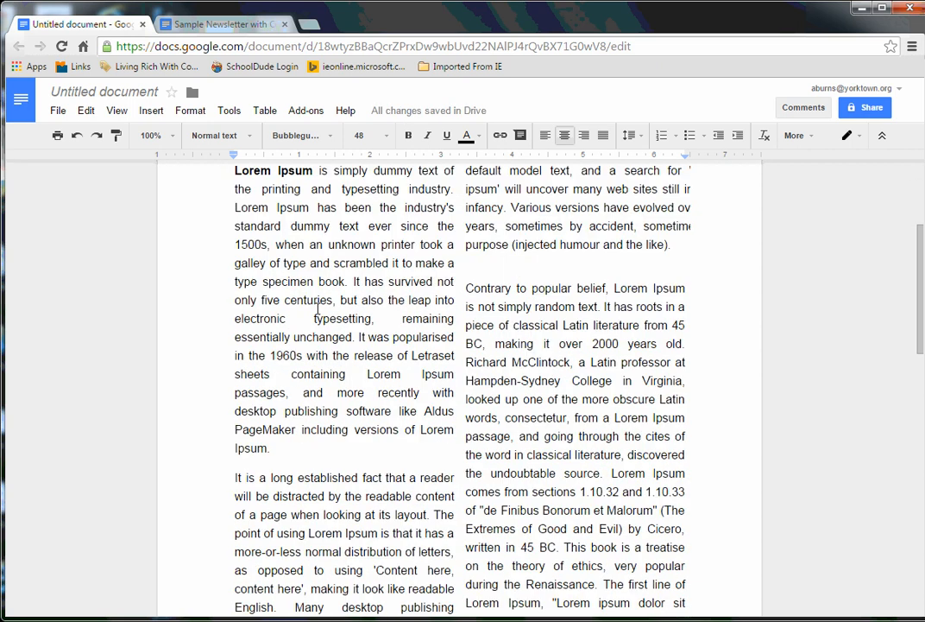
scroll(405, 299, "down", 6)
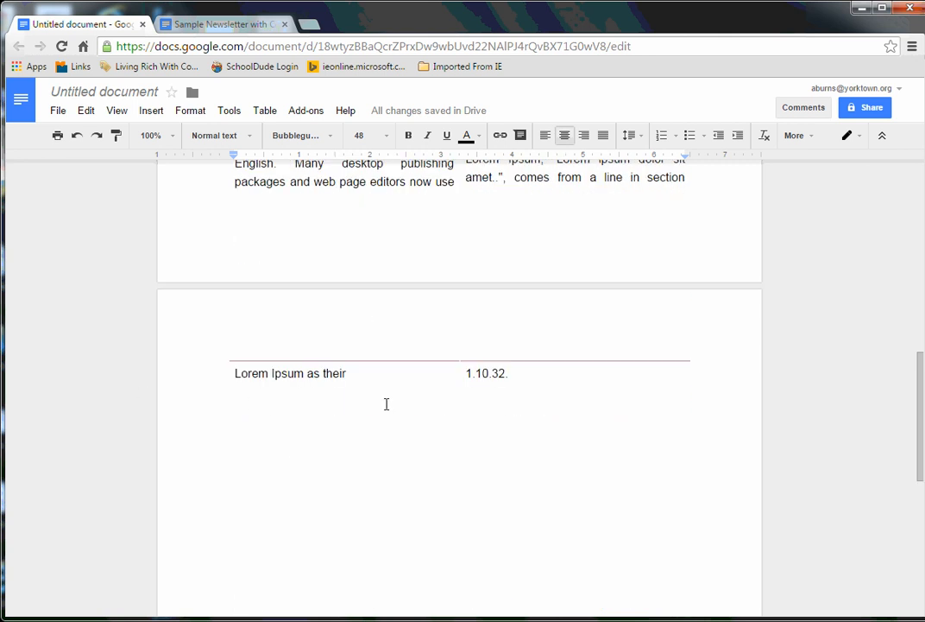
scroll(400, 396, "up", 1)
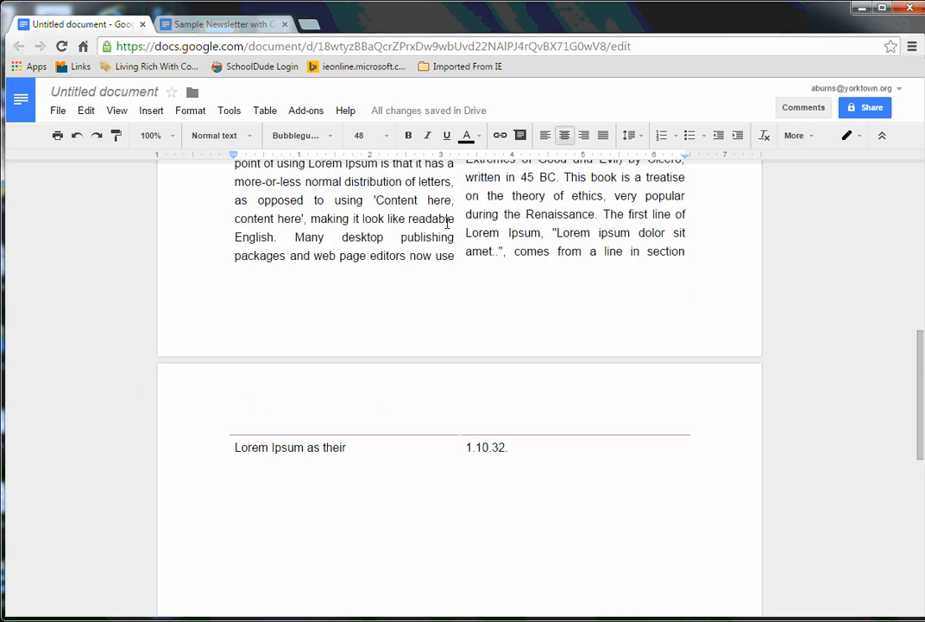
scroll(412, 236, "up", 7)
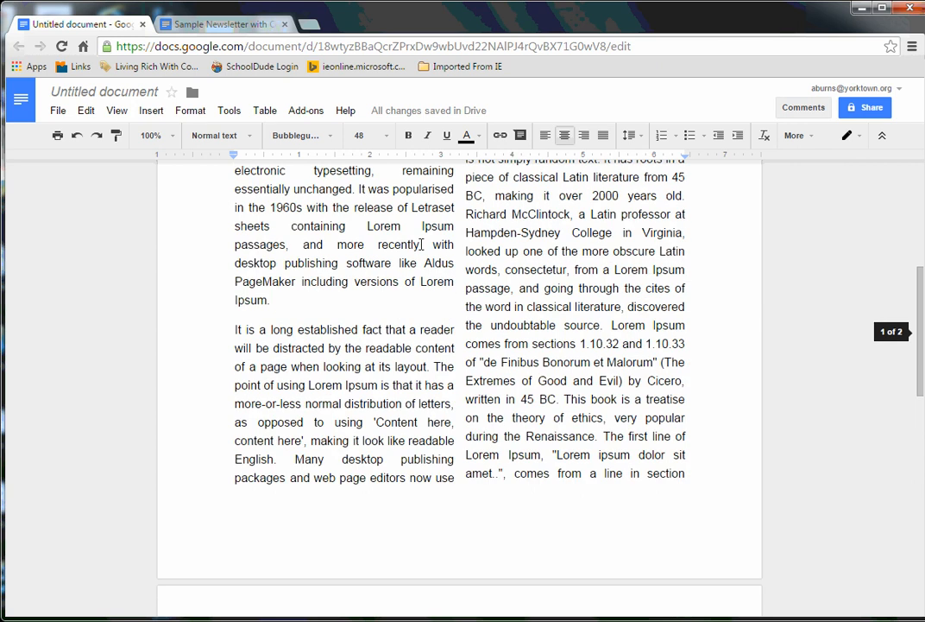
left_click(57, 112)
left_click(97, 433)
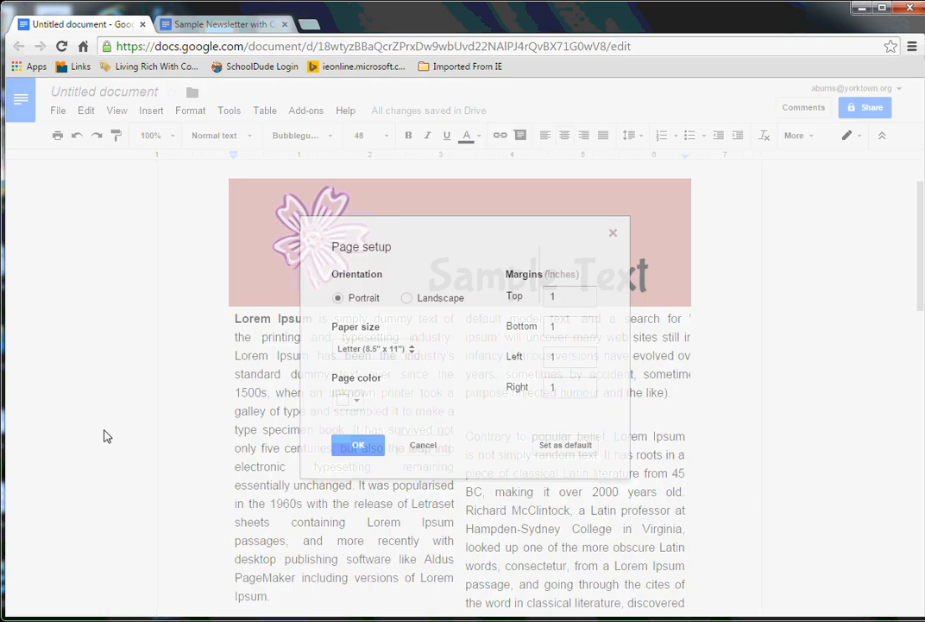
left_click_drag(575, 328, 542, 325)
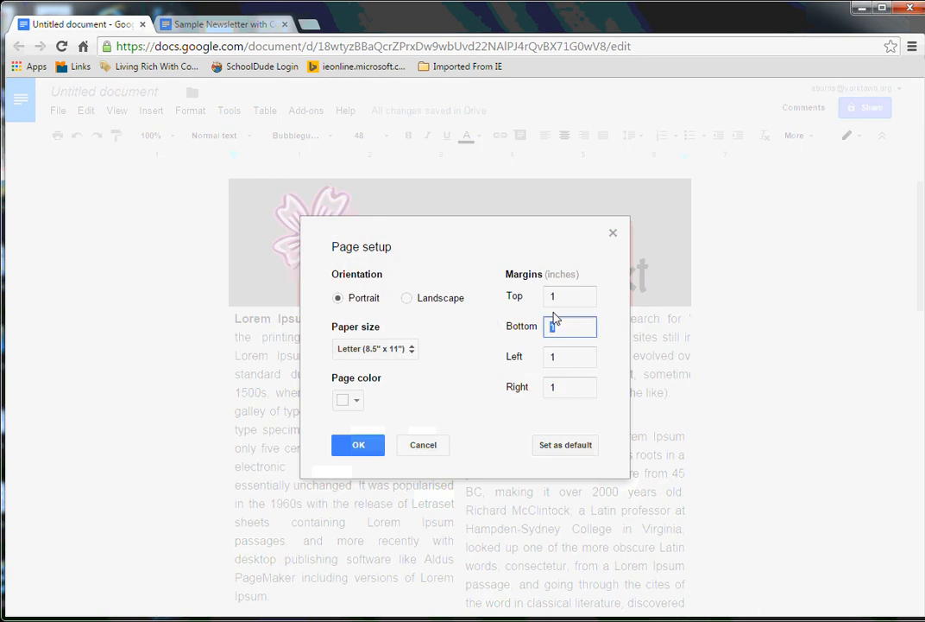
type(".5")
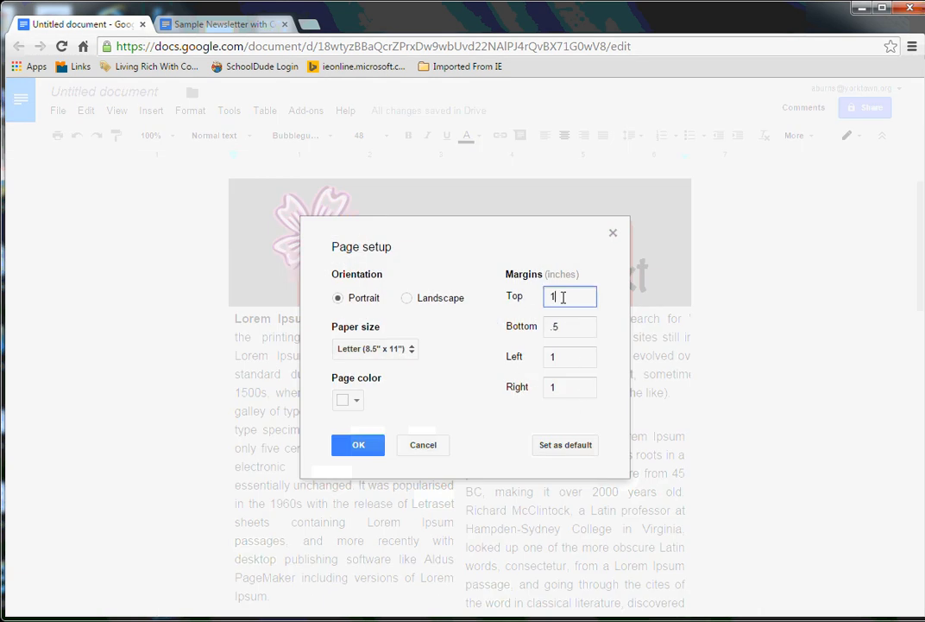
left_click_drag(562, 296, 530, 295)
type(".5")
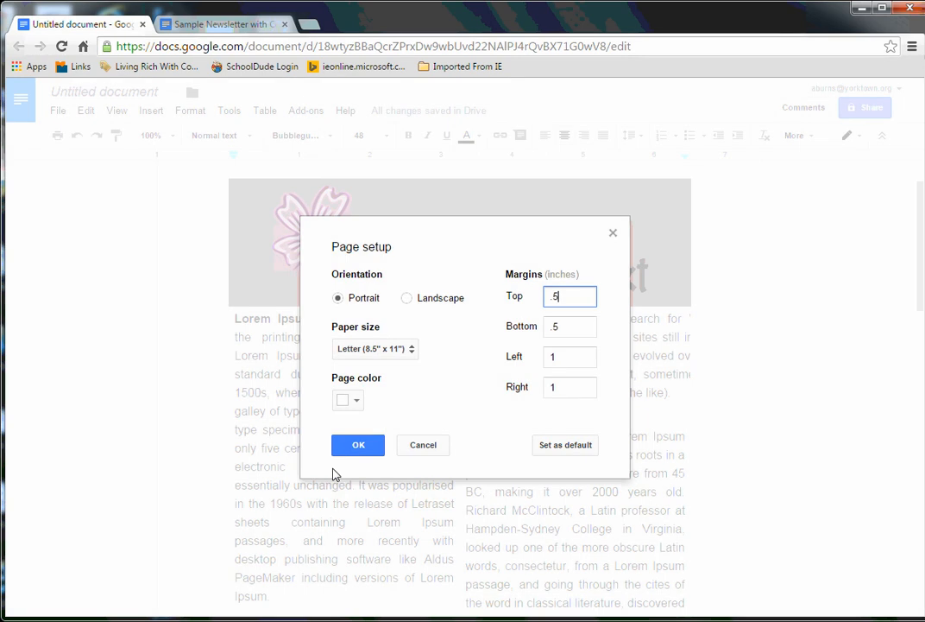
left_click(353, 448)
scroll(338, 469, "down", 3)
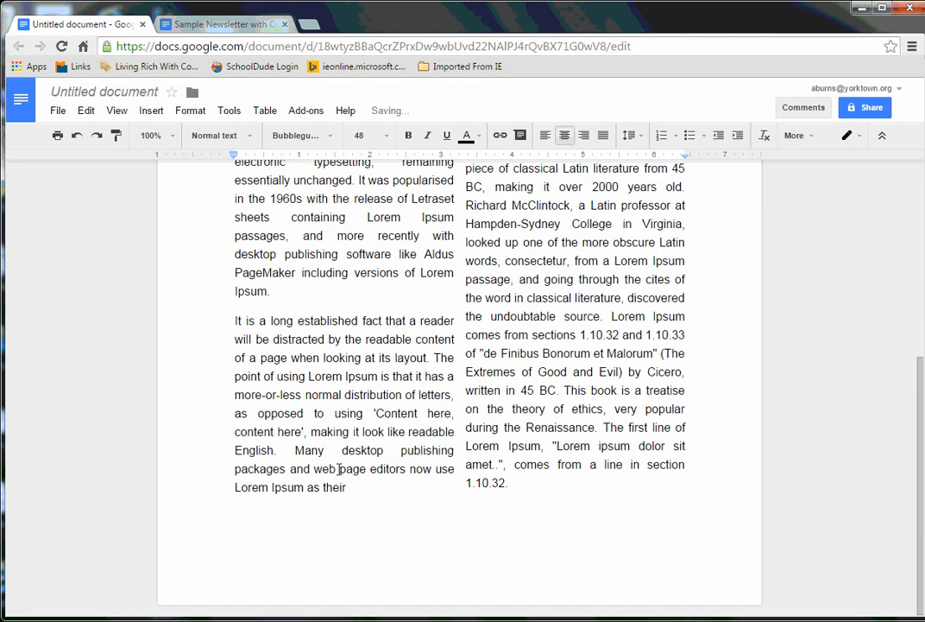
Rename the untitled document, accepting the suggested name "Sample Text".
scroll(350, 476, "up", 8)
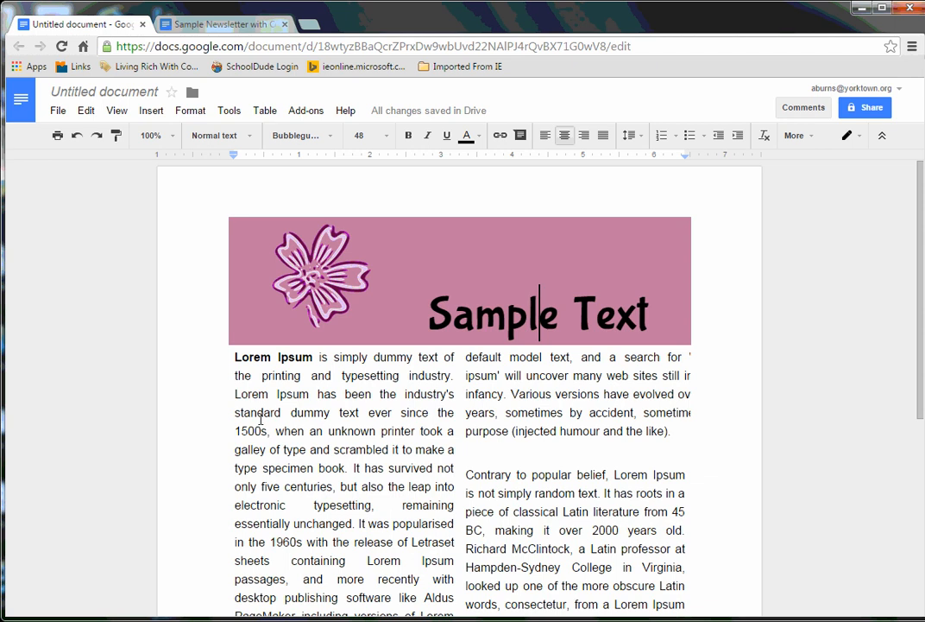
left_click(144, 94)
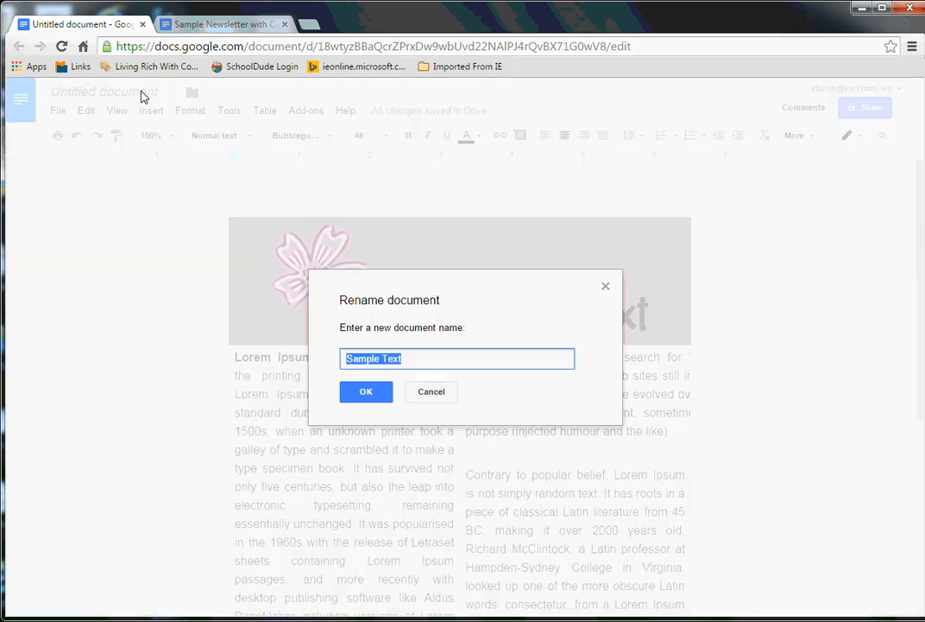
left_click(366, 391)
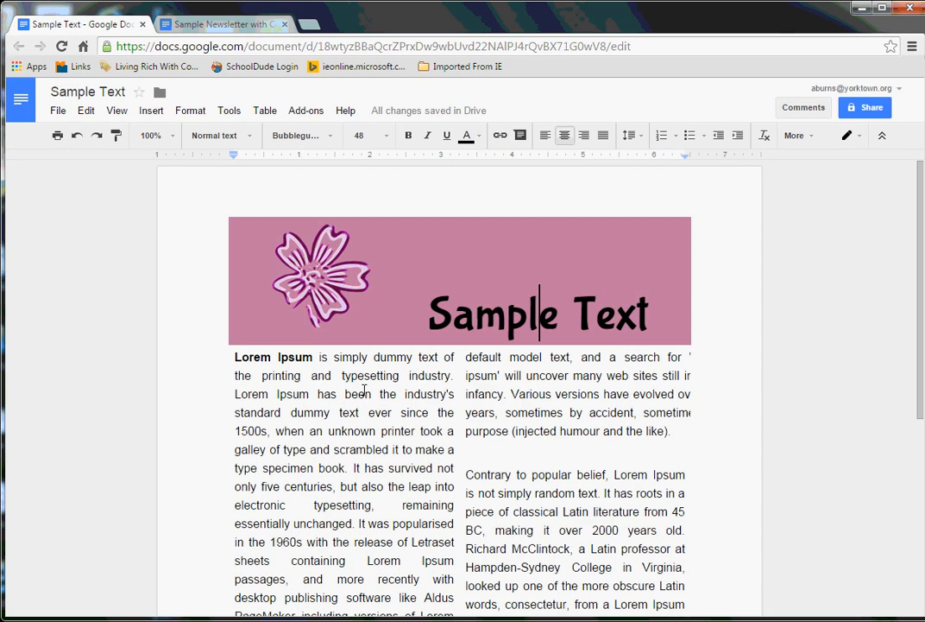